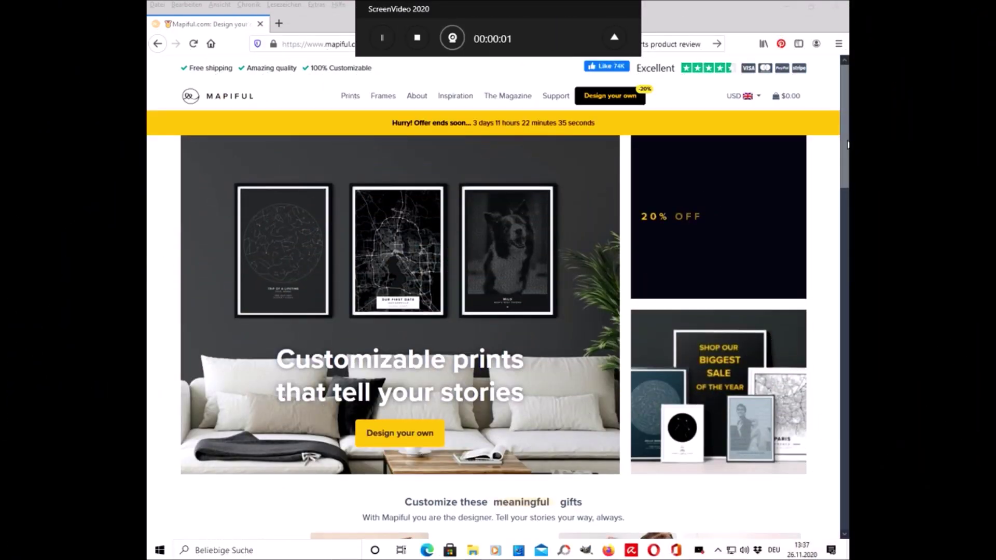
Browse the Mapiful page by scrolling down through it and back up
scroll(848, 145, "up", 3)
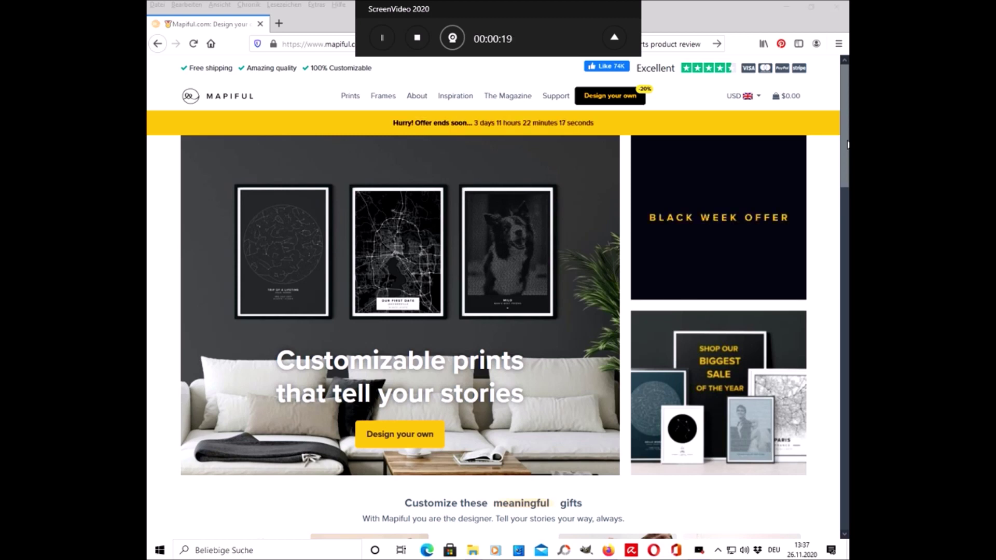
scroll(848, 145, "down", 2)
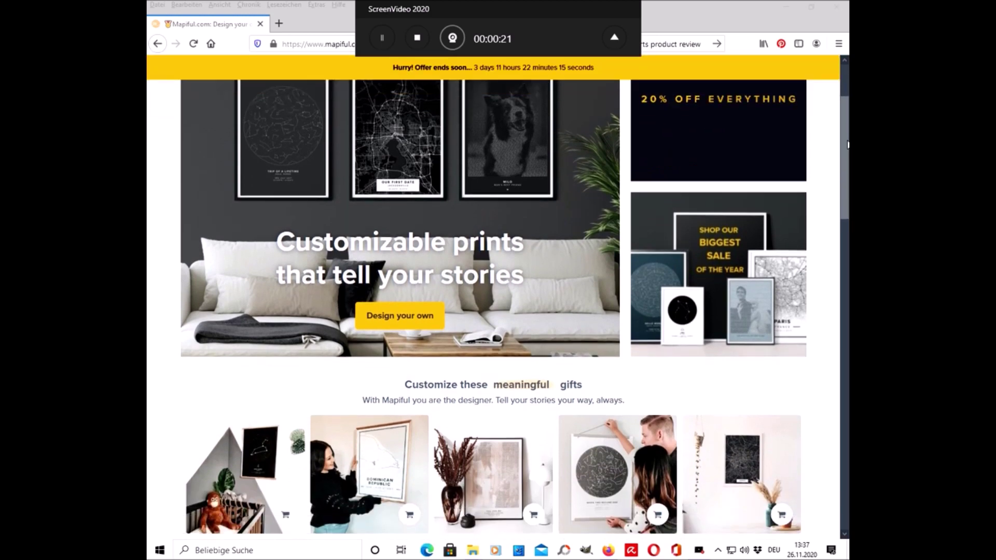
scroll(848, 144, "down", 1)
scroll(847, 145, "down", 4)
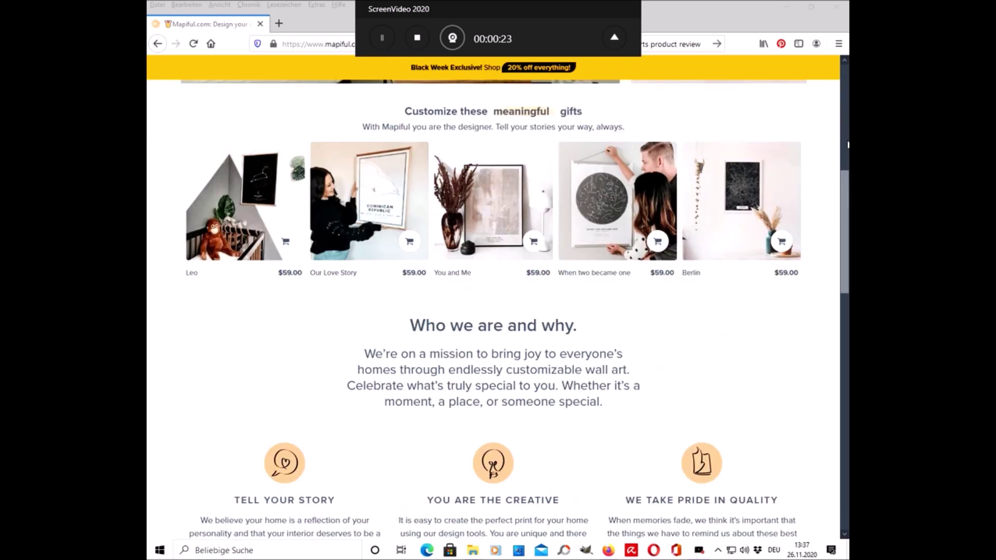
scroll(847, 145, "down", 3)
scroll(848, 144, "down", 2)
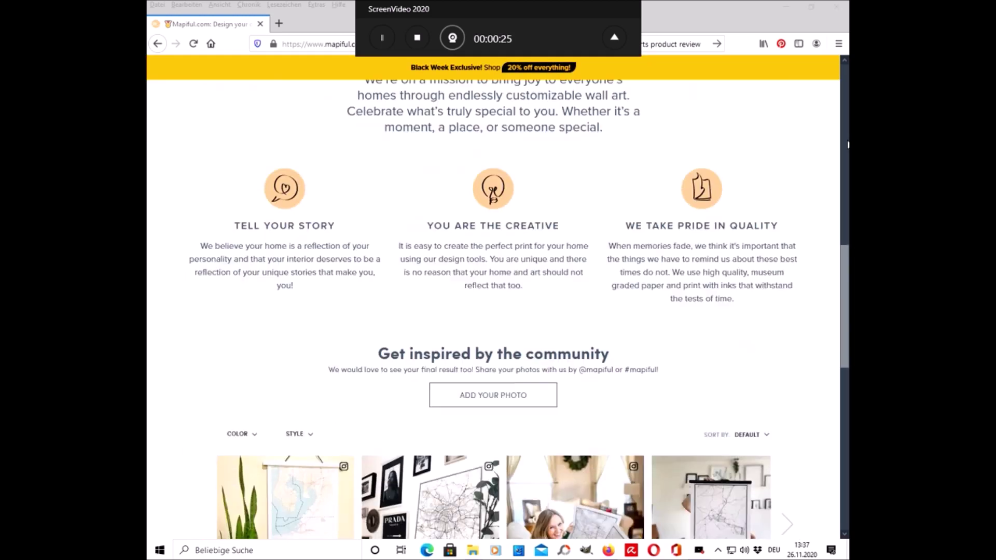
scroll(848, 145, "down", 3)
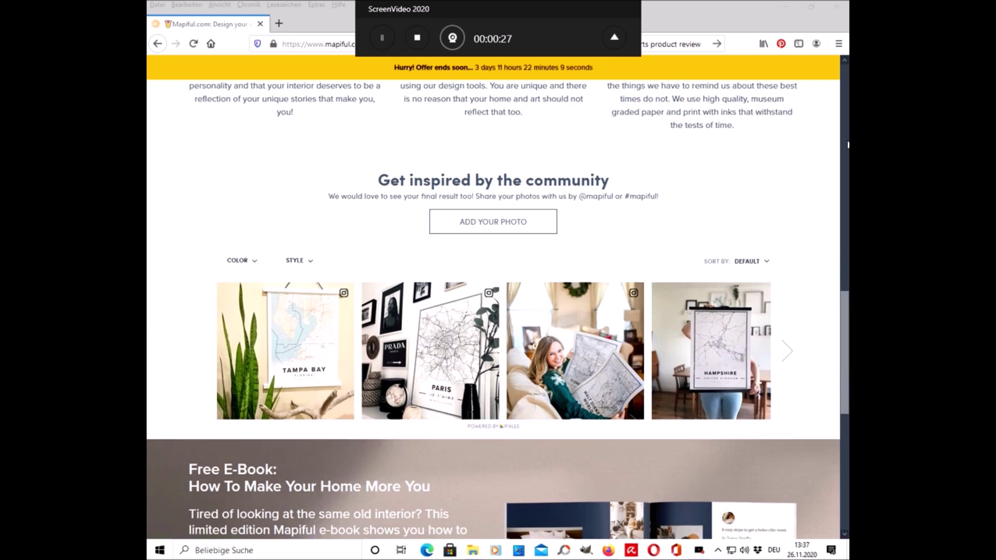
scroll(848, 145, "down", 6)
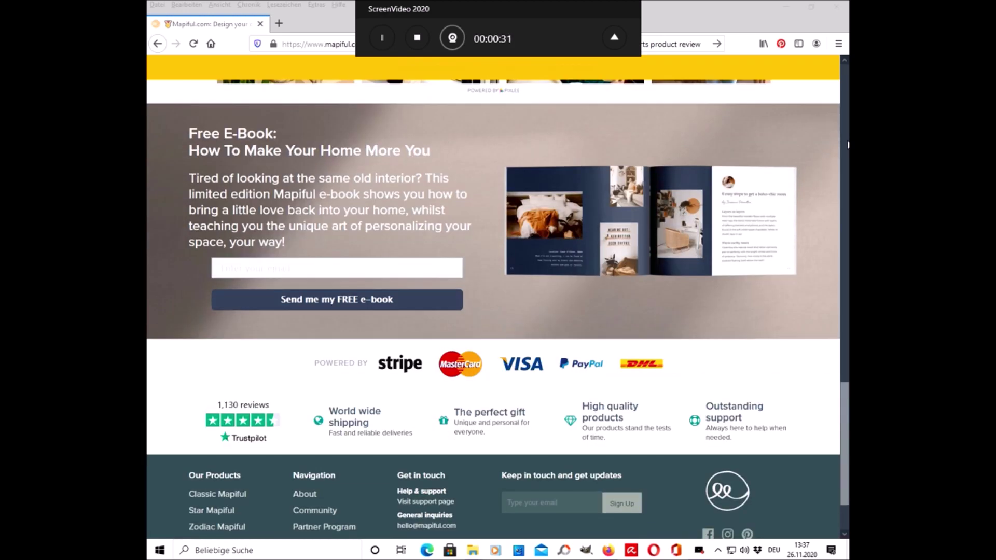
scroll(848, 144, "down", 2)
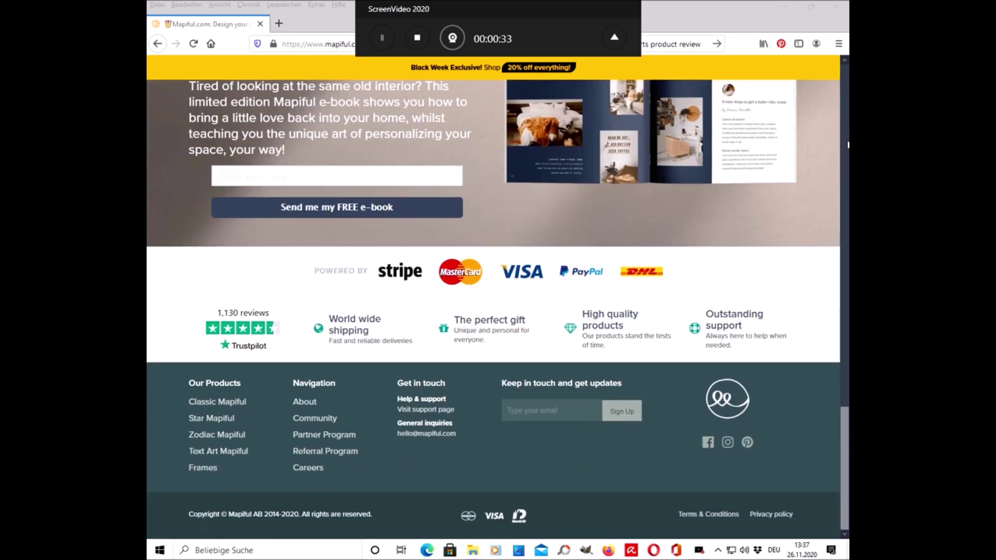
scroll(848, 145, "up", 10)
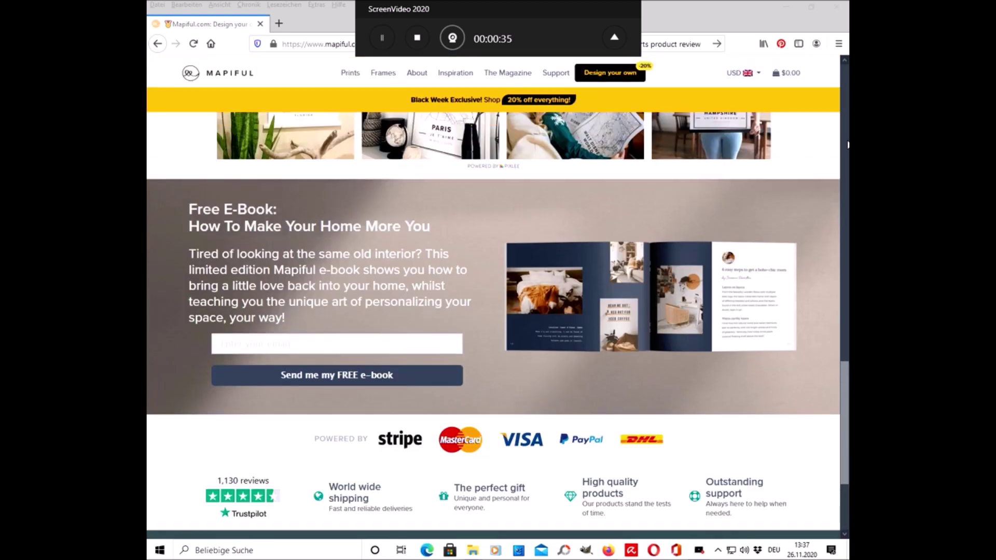
scroll(848, 145, "up", 10)
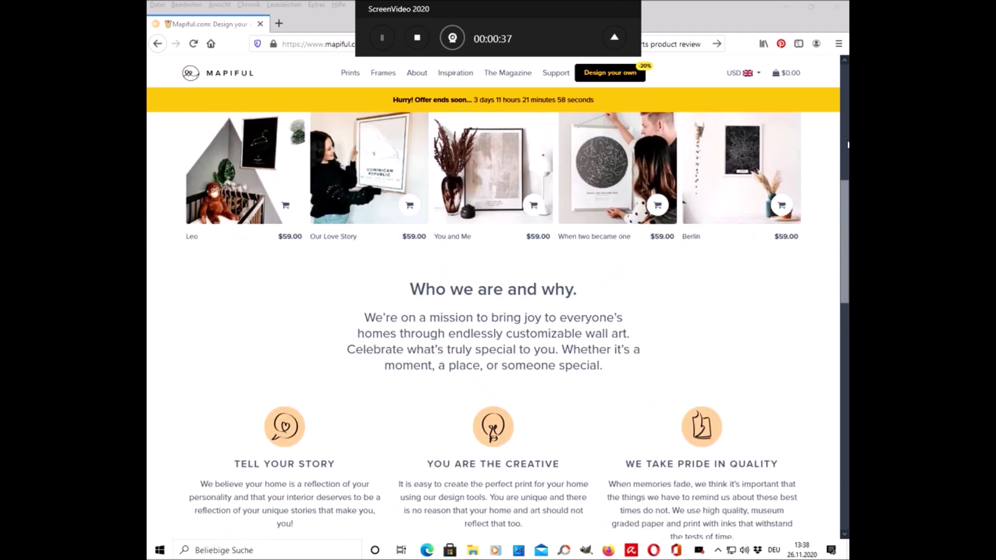
scroll(848, 145, "up", 4)
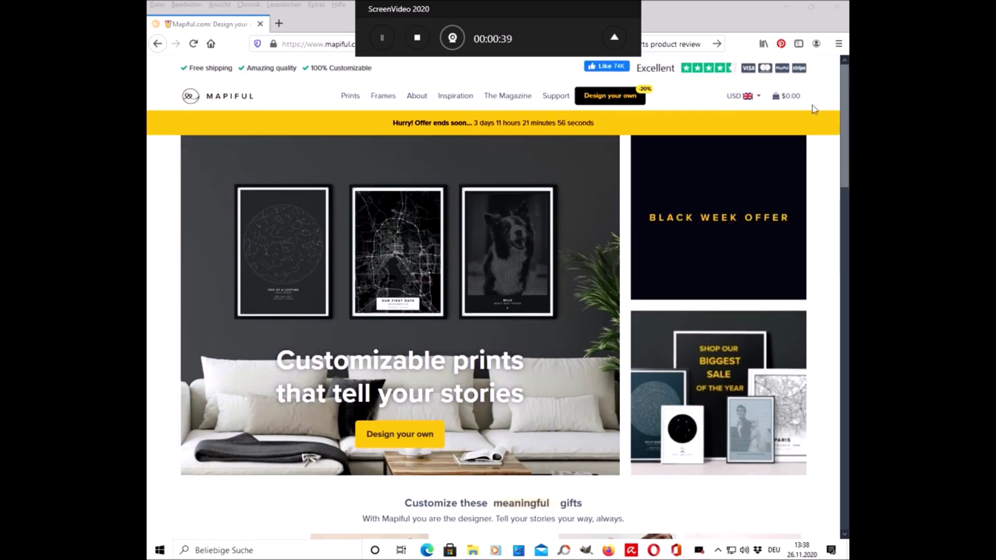
Choose Design your own with the Classic Mapiful print type to open the Streetmap Editor
mouse_move(348, 97)
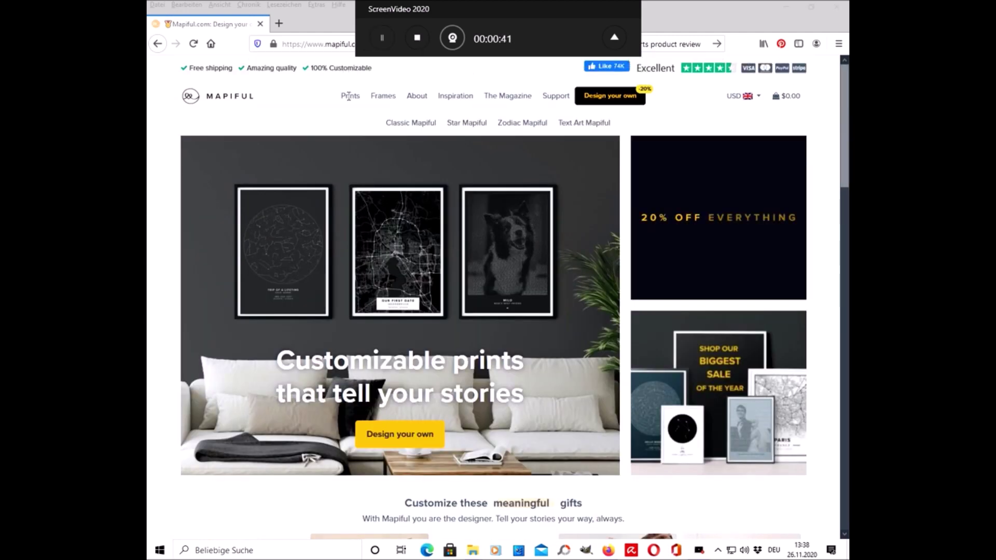
mouse_move(379, 106)
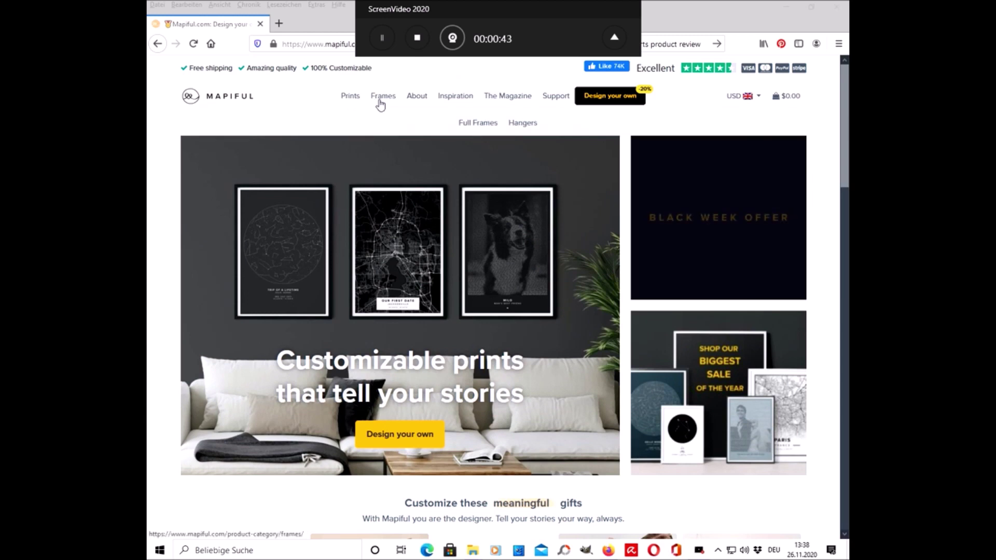
left_click(396, 436)
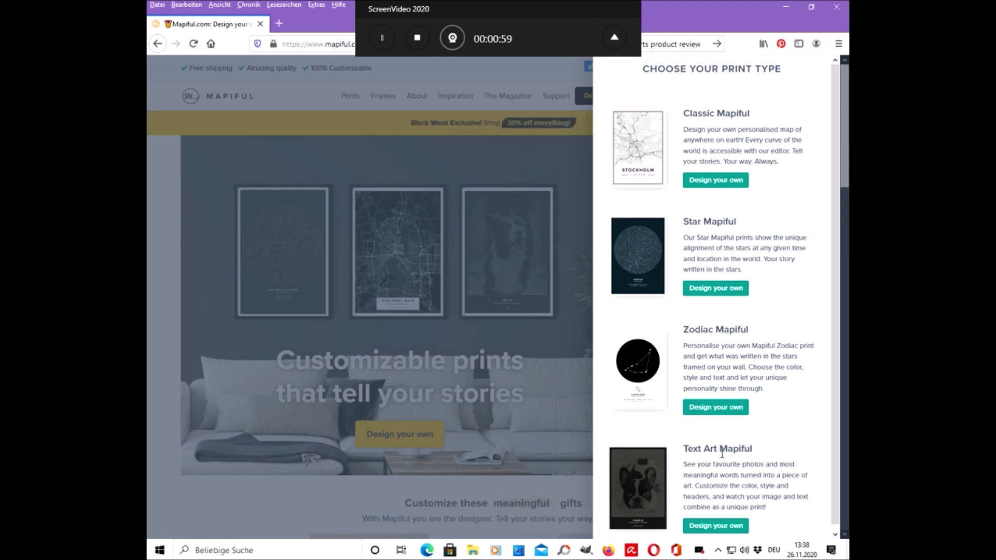
left_click(731, 180)
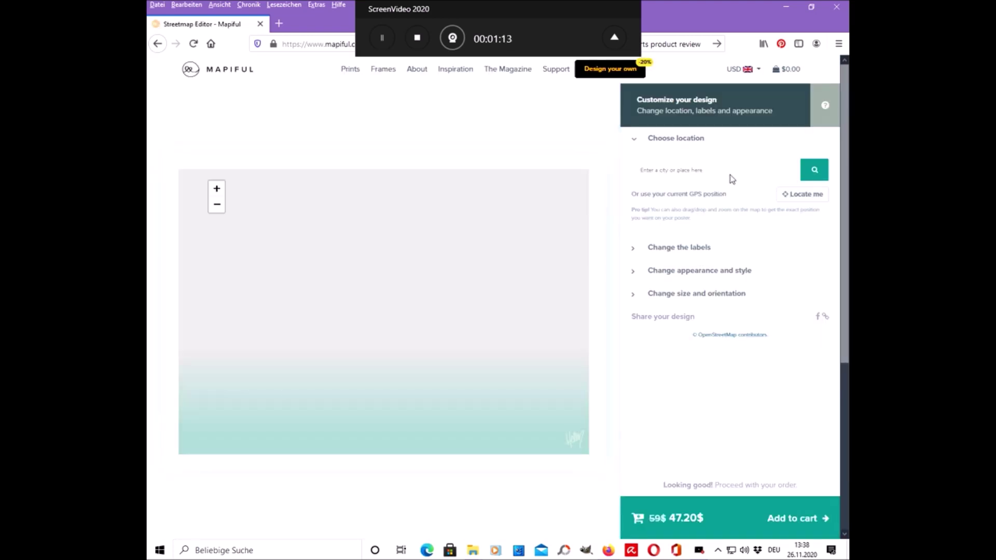
left_click(729, 170)
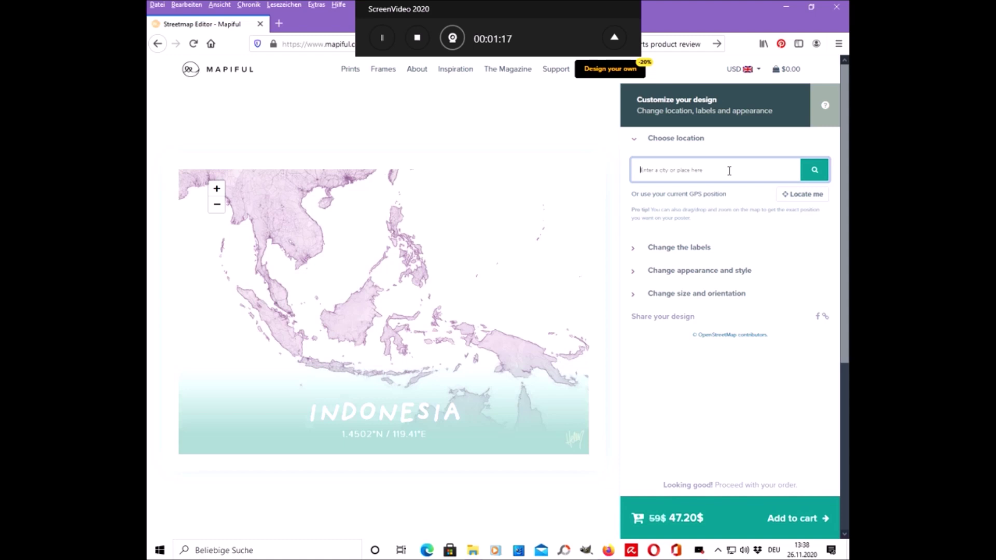
Search for Indonesia and pan and zoom until the archipelago is centred on the poster
type("Indonesia")
left_click(813, 169)
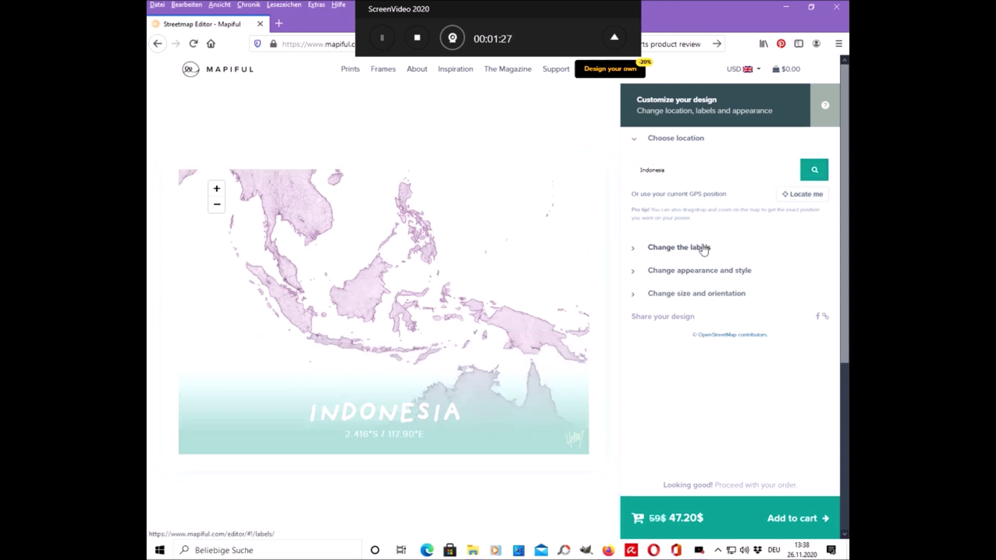
mouse_move(410, 251)
left_mouse_down()
mouse_move(309, 293)
mouse_move(336, 339)
mouse_move(375, 261)
mouse_move(404, 265)
left_mouse_up()
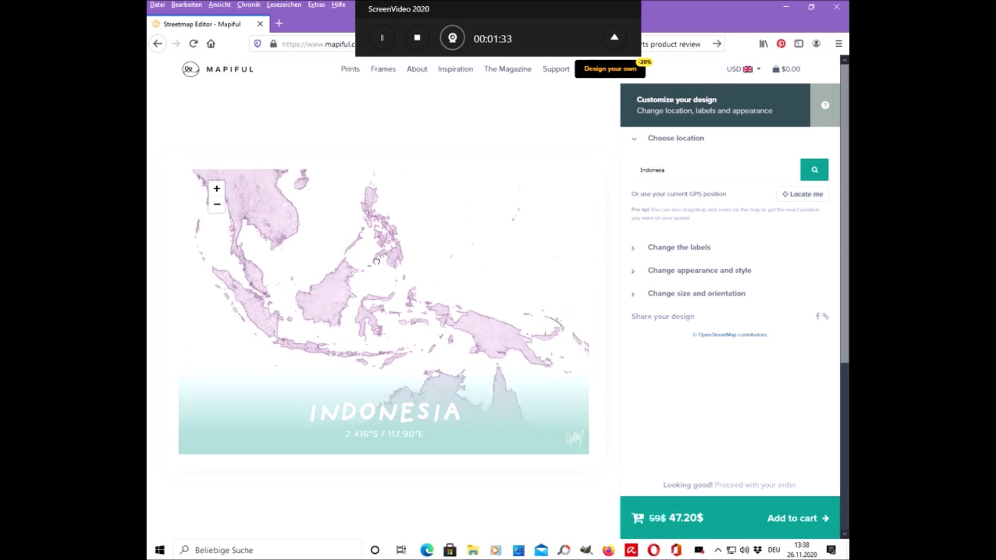
left_click(215, 190)
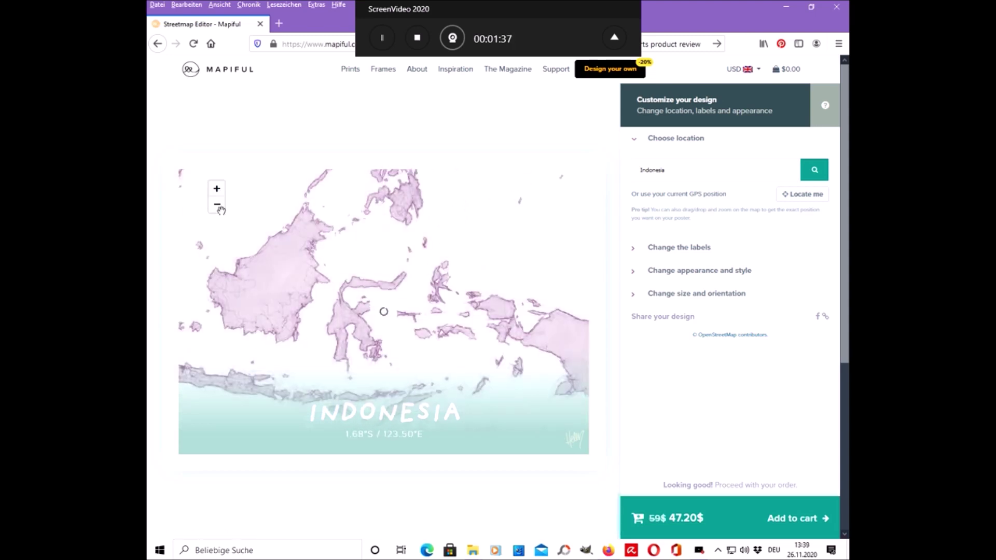
left_click(216, 205)
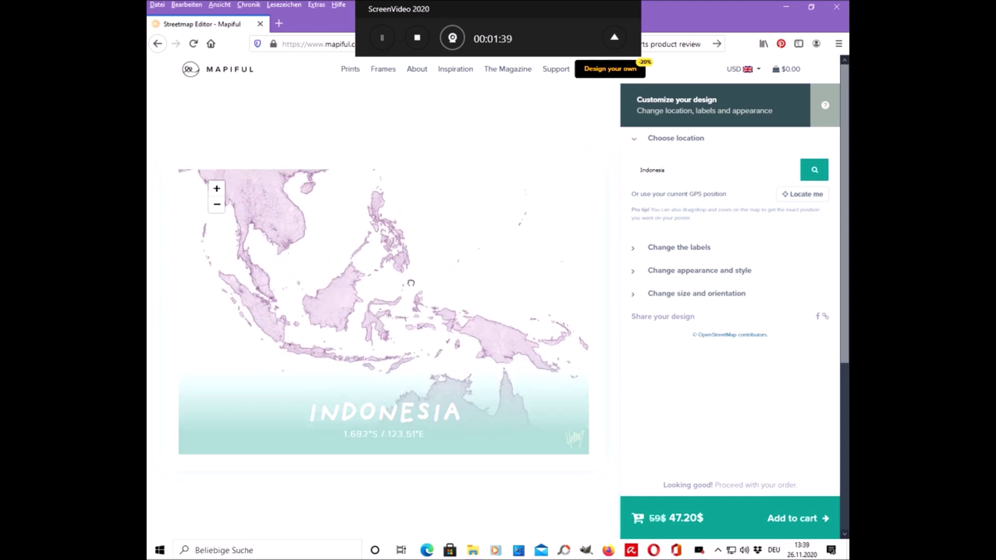
left_click_drag(411, 282, 395, 292)
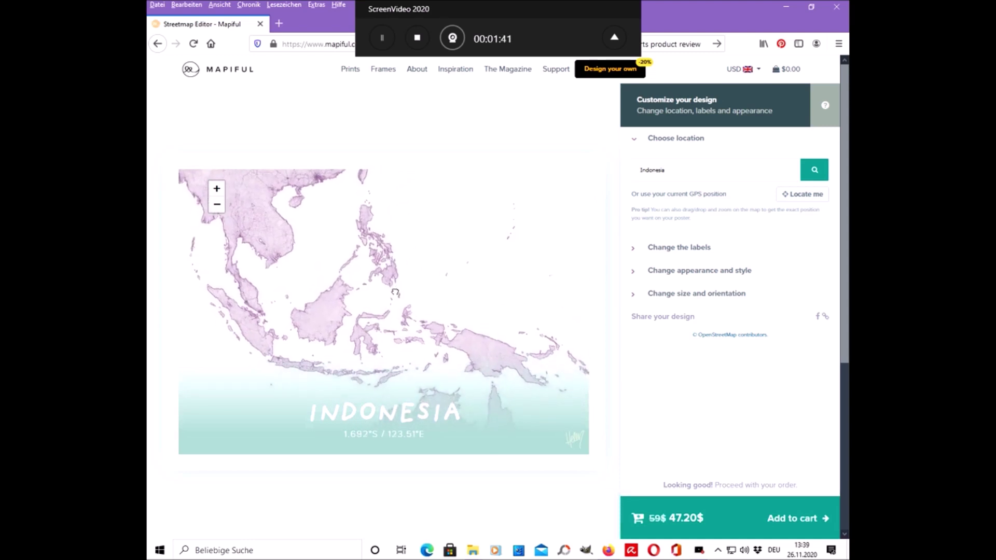
Keep the Indonesia headline and divider, and make the tagline custom text reading 1.2965°N / 124.33°E
left_click(692, 251)
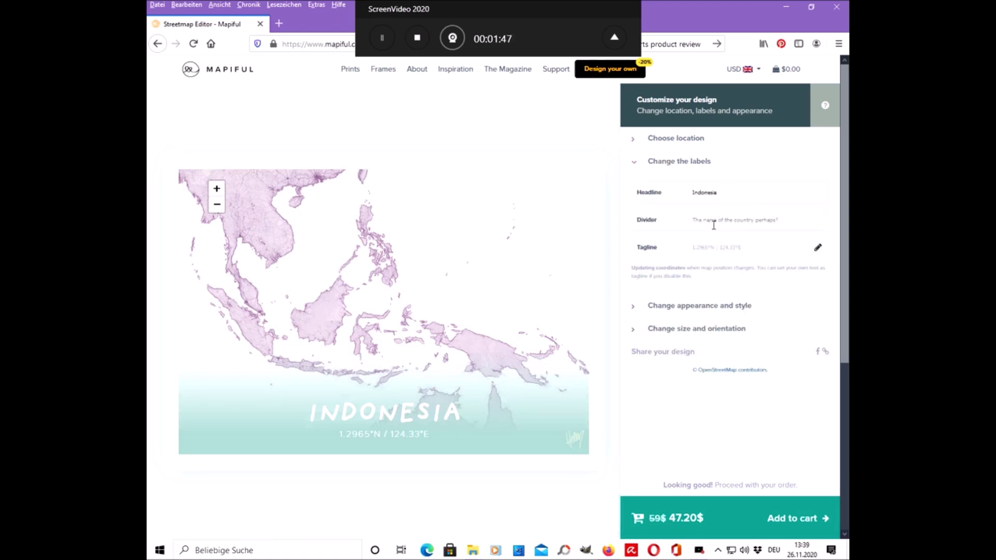
left_click(729, 197)
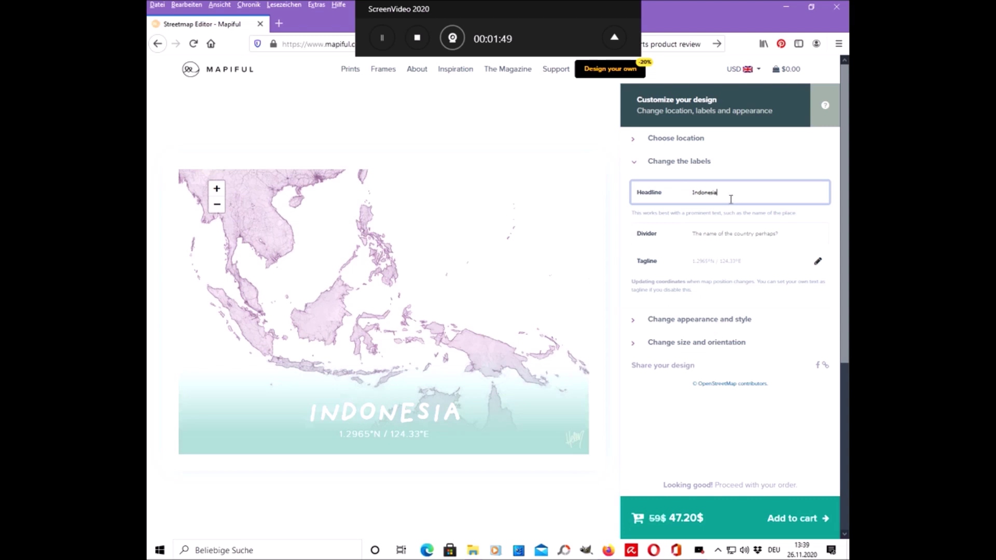
left_click(734, 232)
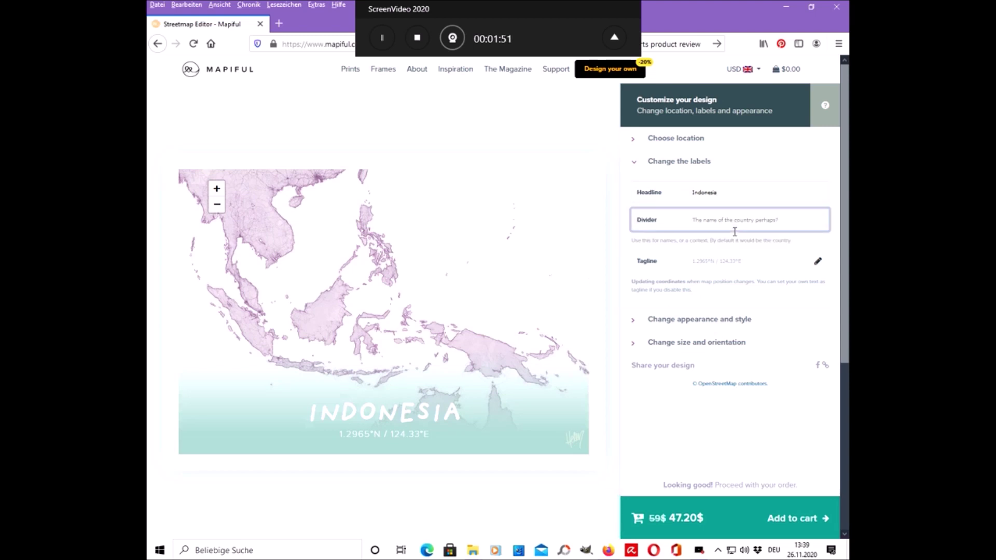
left_click(819, 266)
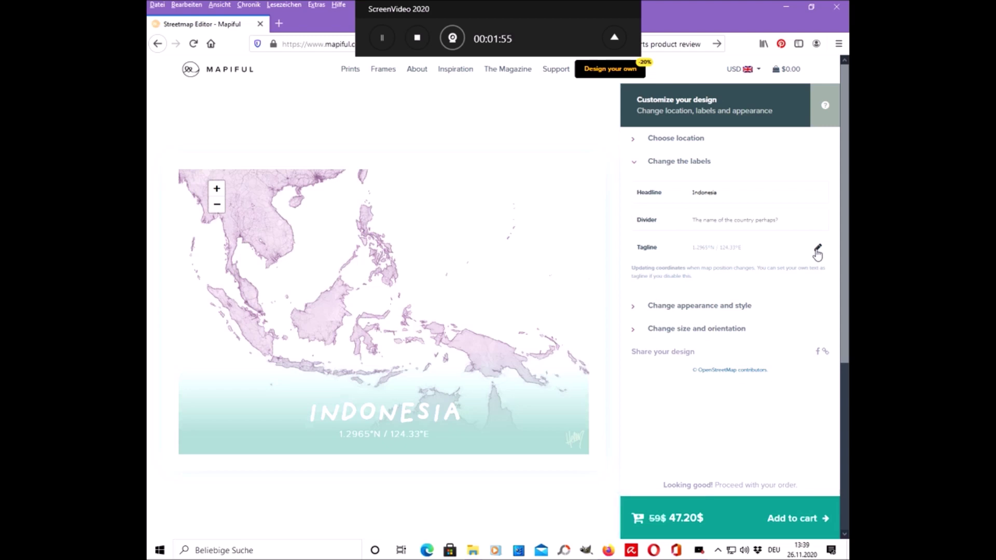
left_click(817, 250)
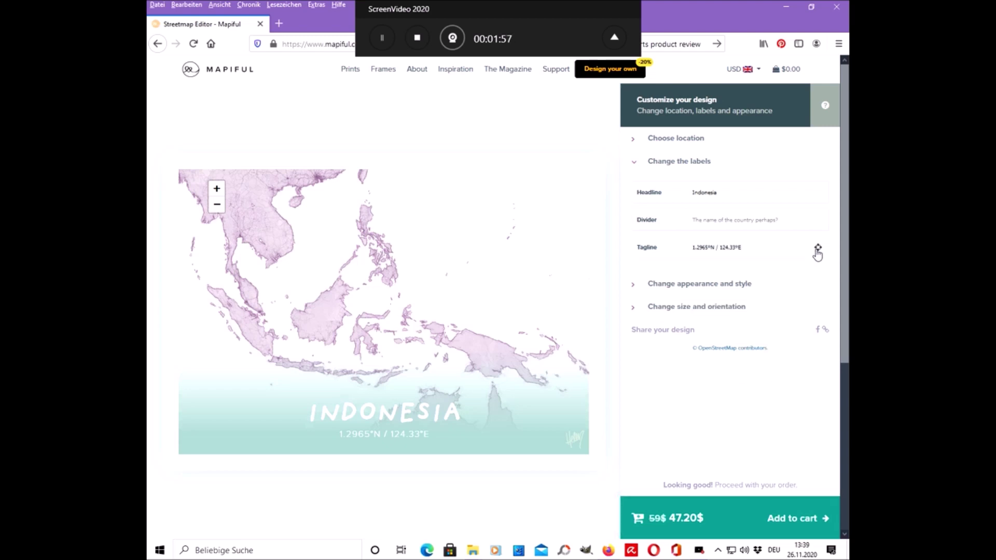
left_click(722, 289)
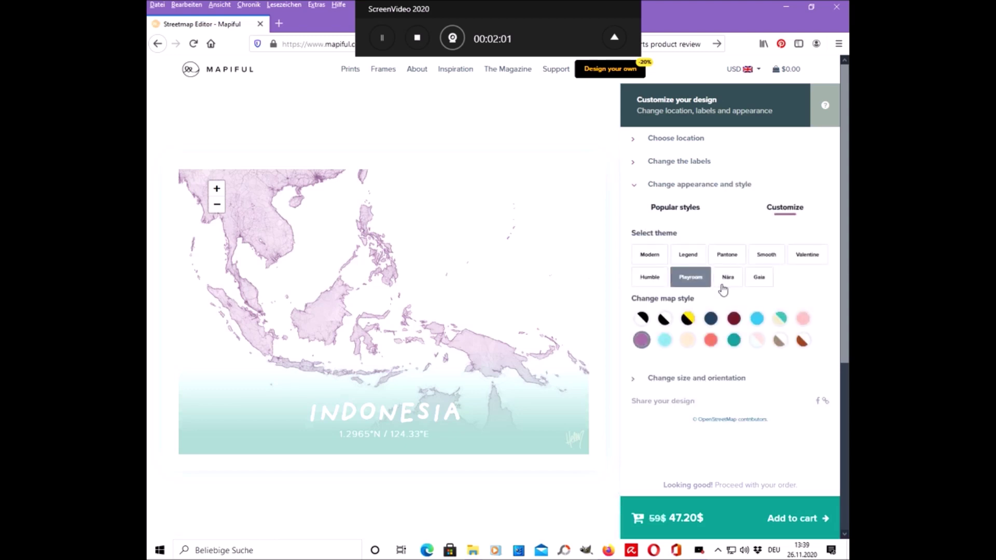
Preview Modern and the Asphalt, Nautical, Blue, Nara, Gaia, Pantone, Humble, Pink and Sky styles, then apply Playroom
left_click(656, 256)
left_click(671, 213)
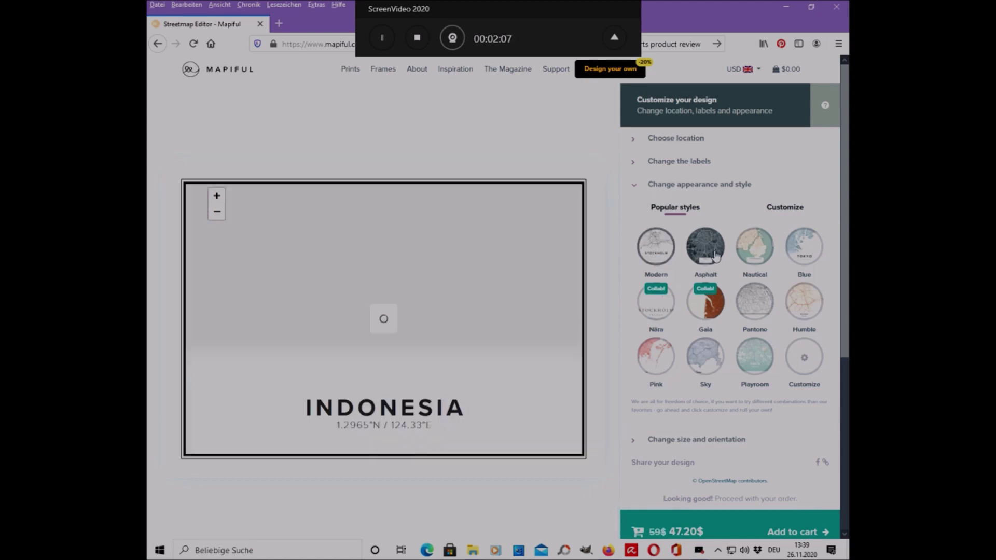
left_click(716, 256)
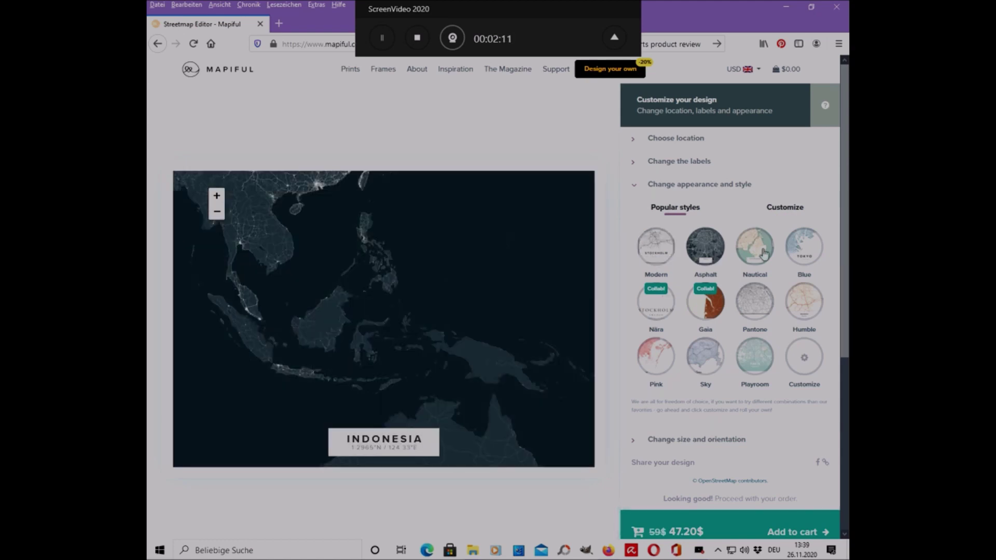
left_click(763, 253)
left_click(803, 249)
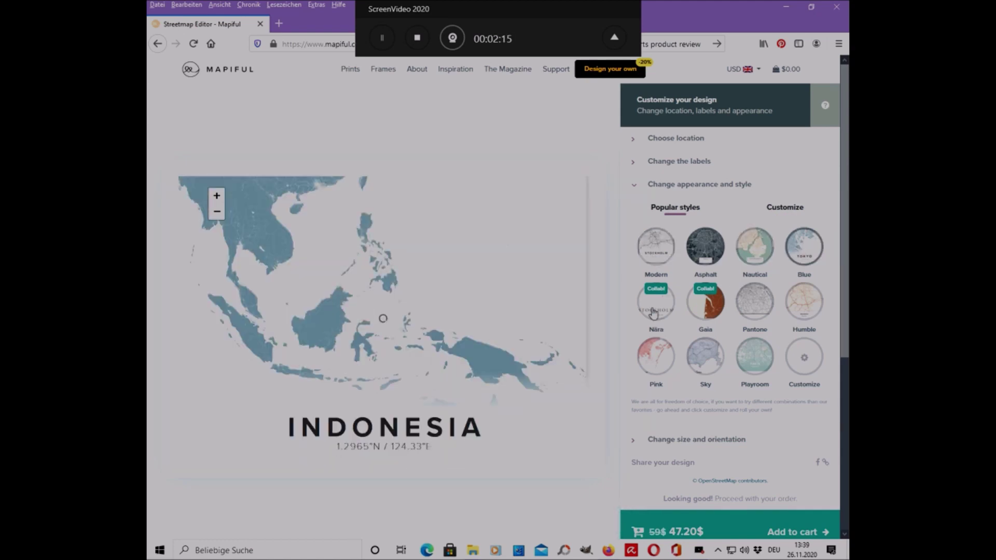
left_click(654, 307)
left_click(706, 305)
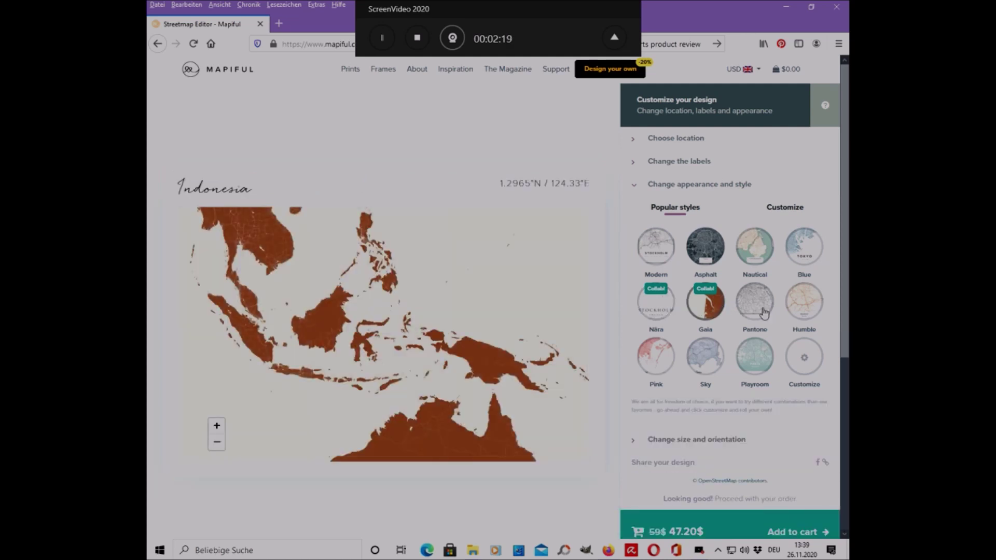
left_click(763, 311)
left_click(803, 303)
left_click(668, 359)
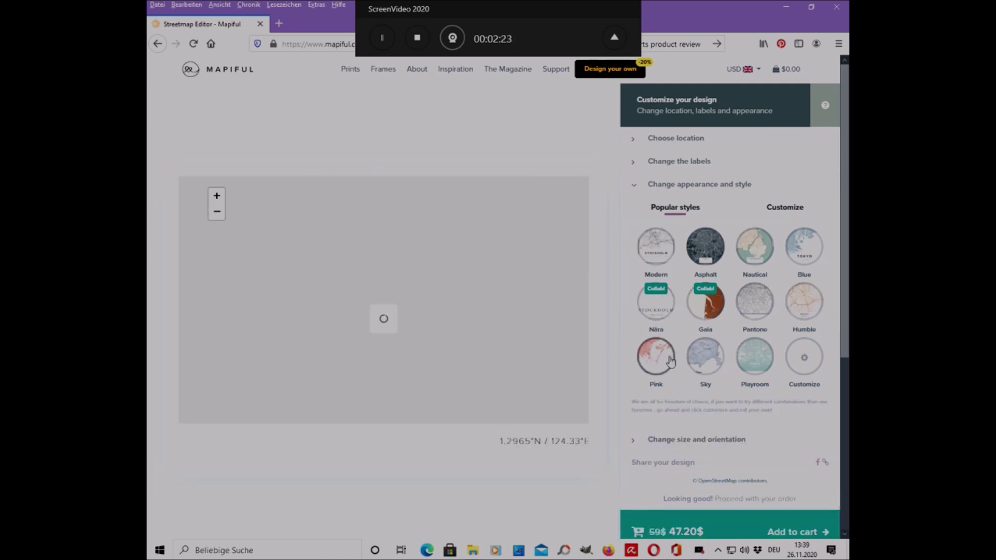
left_click(711, 365)
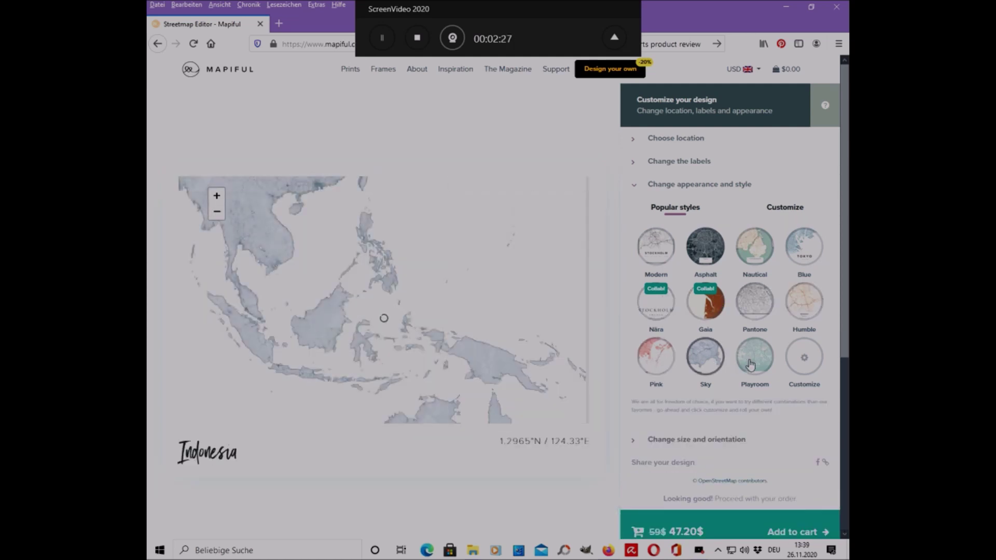
left_click(751, 365)
Try the Modern and Legend themes with black-and-white, black-and-yellow, dark red, cyan, teal and pink colours
left_click(799, 214)
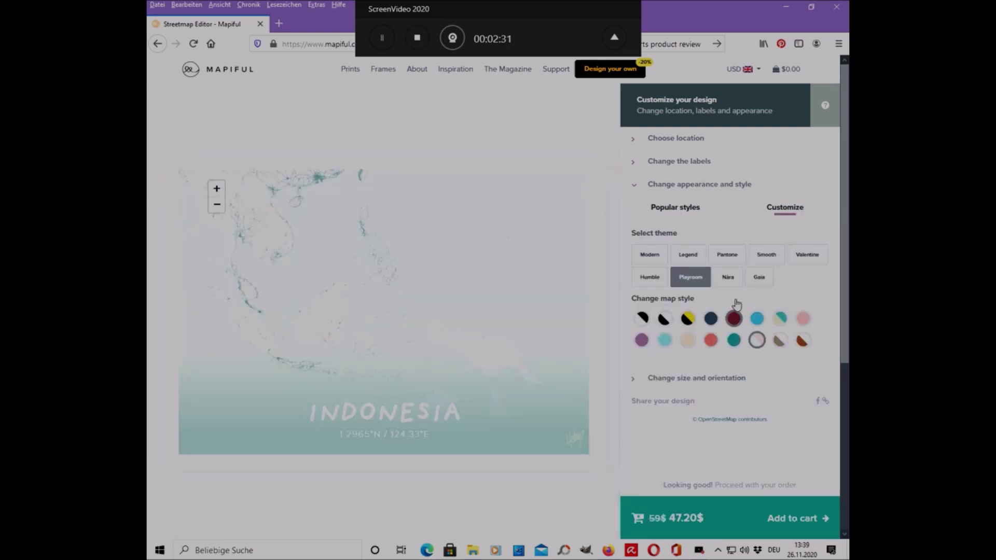
left_click(664, 318)
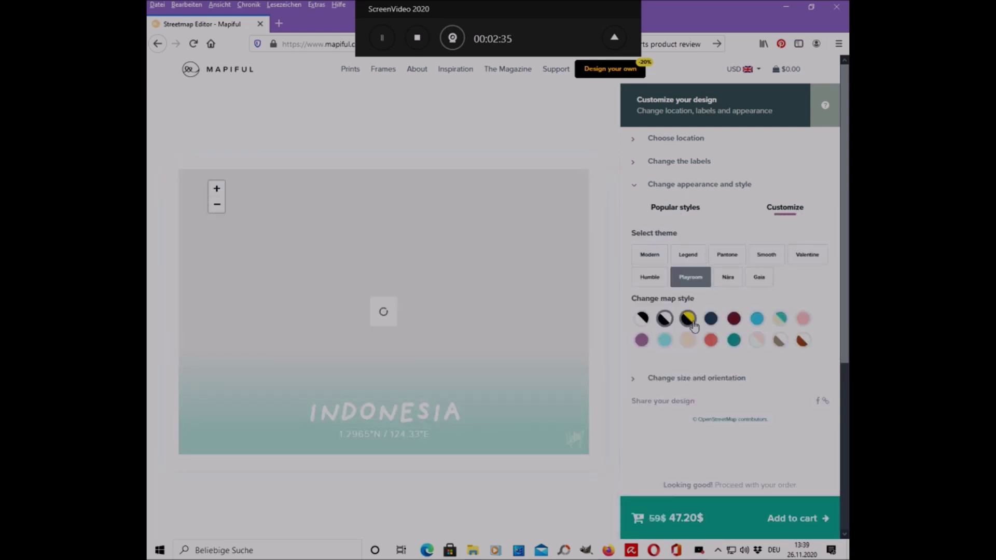
left_click(689, 319)
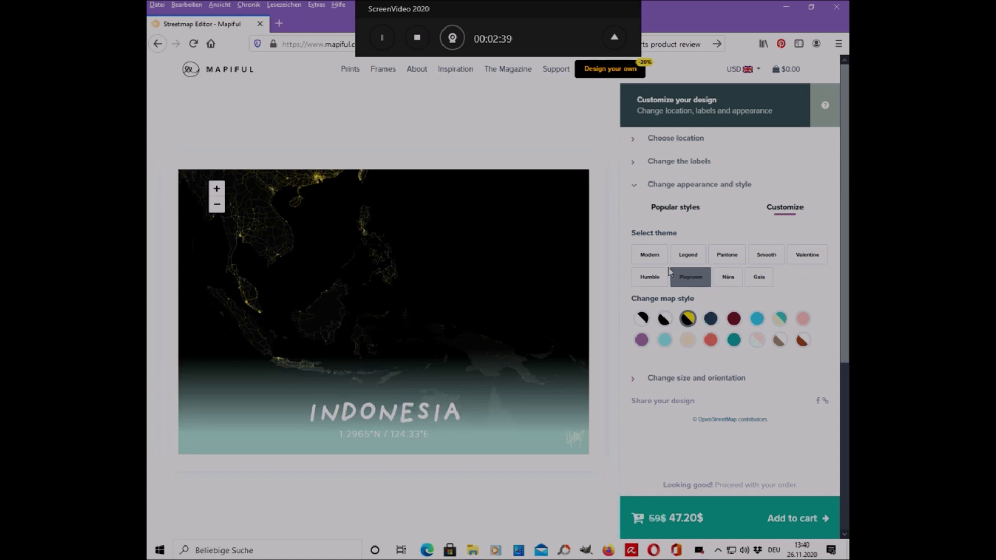
left_click(649, 254)
left_click(687, 254)
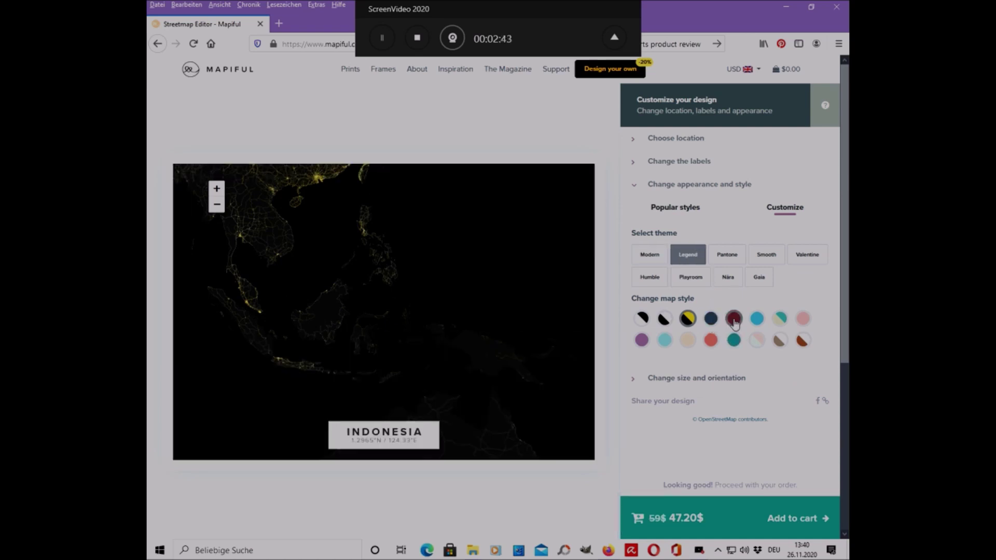
left_click(734, 319)
left_click(757, 318)
left_click(779, 318)
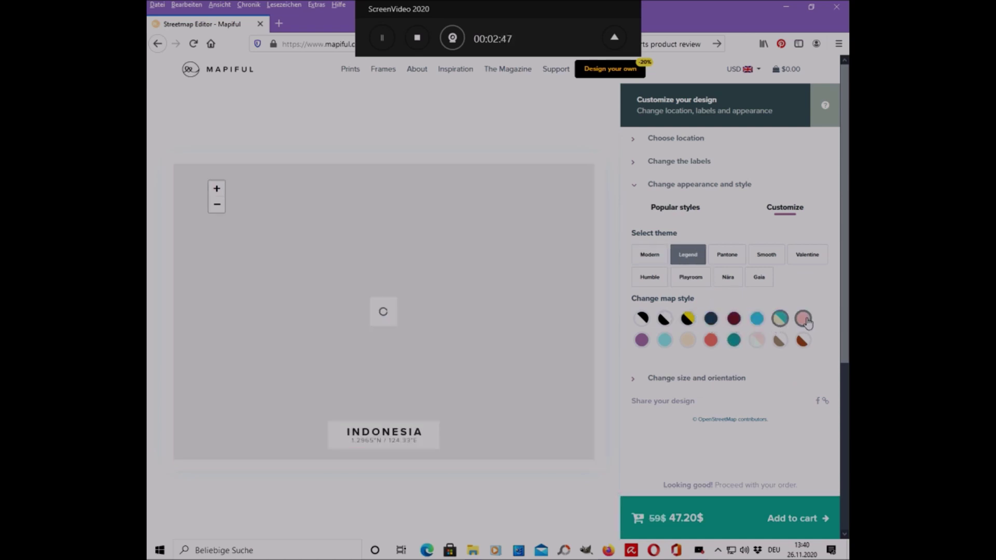
left_click(804, 319)
Compare purple, red, teal, grey-brown and white colours, ending on Playroom with the beige map colour
left_click(643, 340)
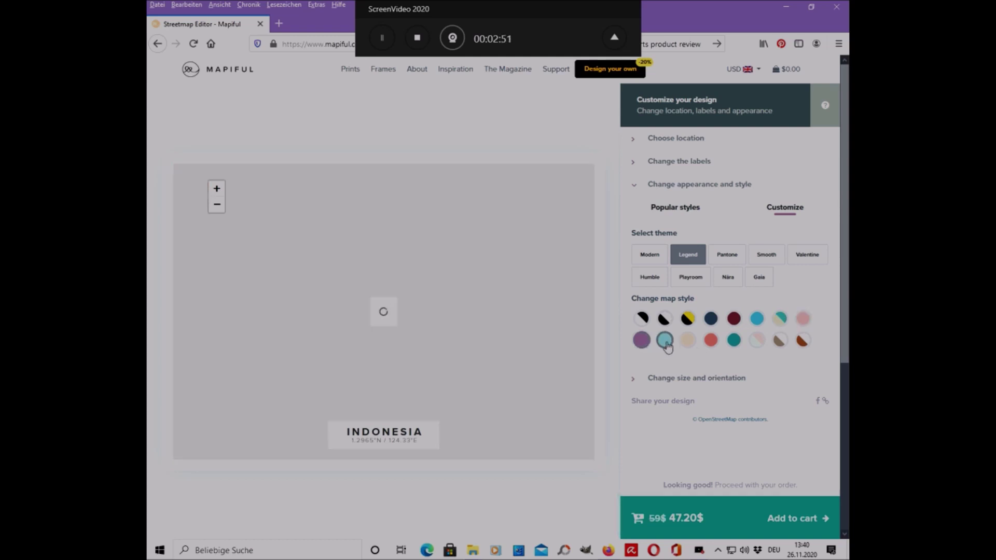
left_click(687, 340)
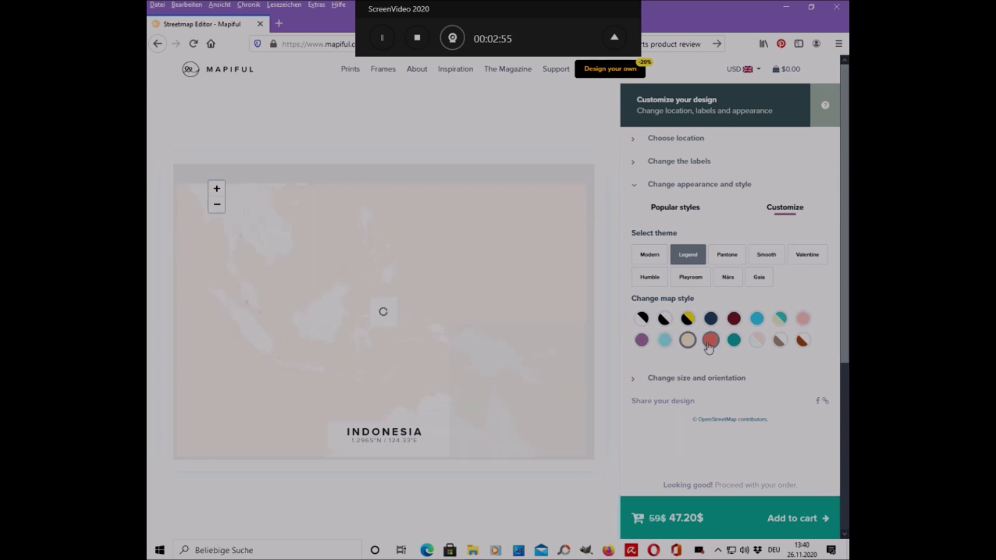
left_click(710, 345)
left_click(734, 342)
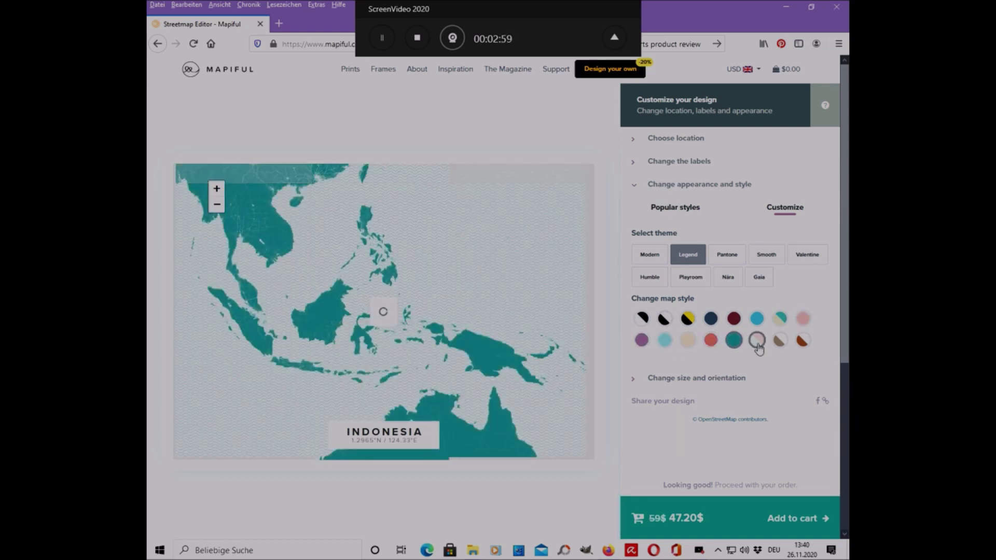
left_click(779, 340)
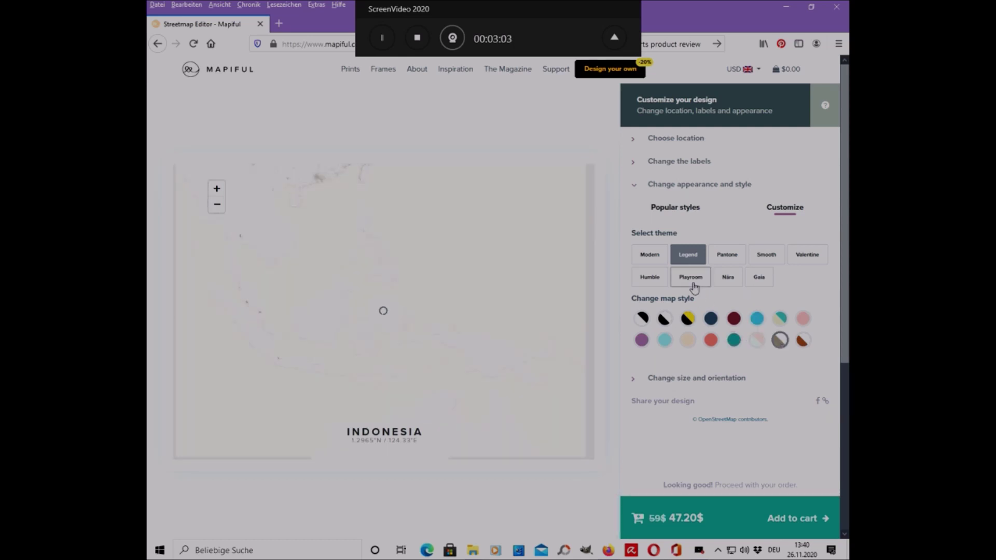
left_click(694, 287)
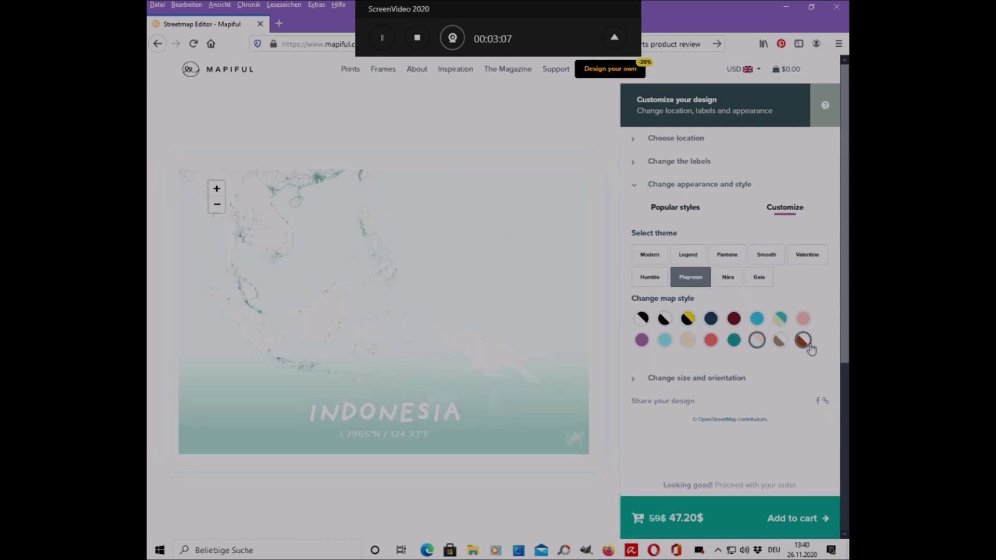
left_click(751, 343)
left_click(691, 343)
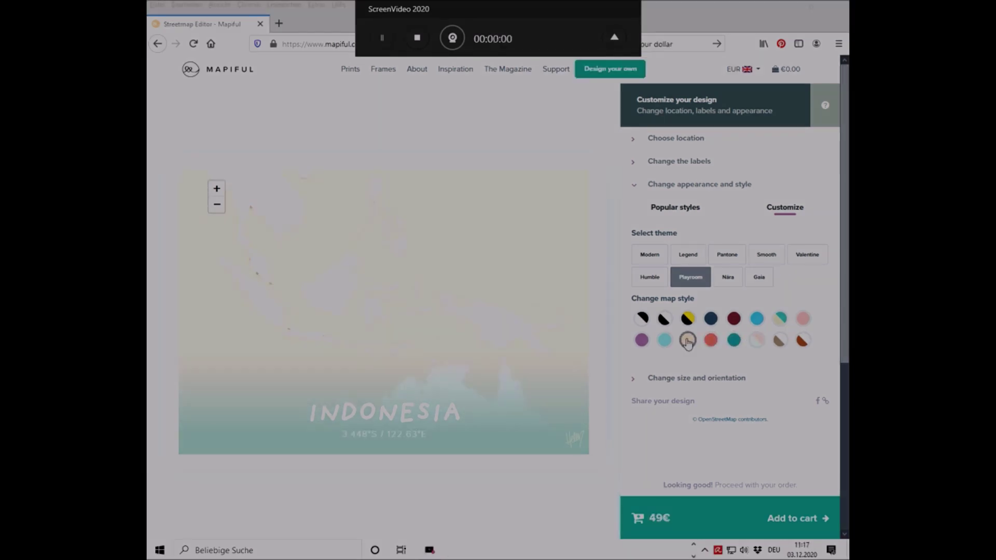
Compare 30x40cm, 70x100cm and portrait, ending on 50x70cm landscape with sizes shown in inches
left_click(697, 384)
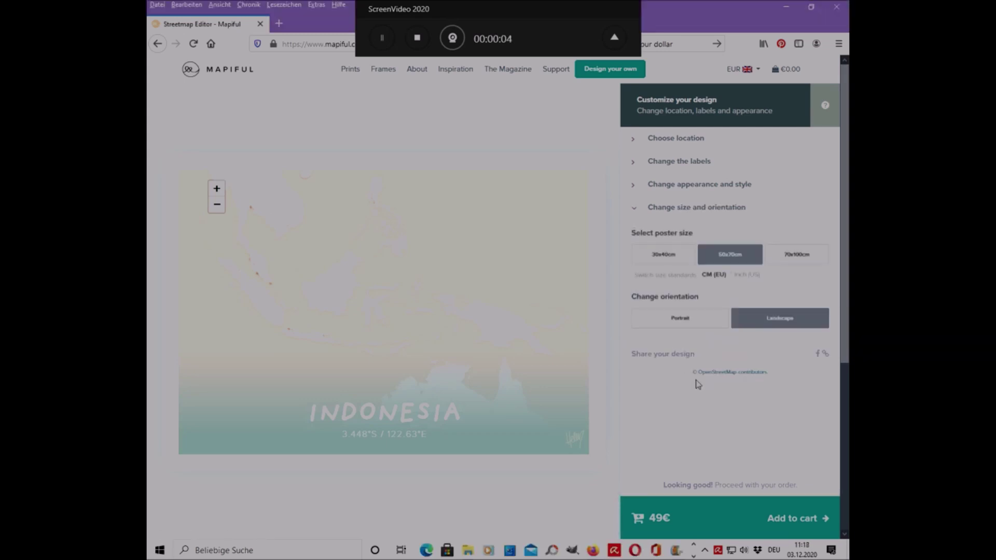
left_click(659, 256)
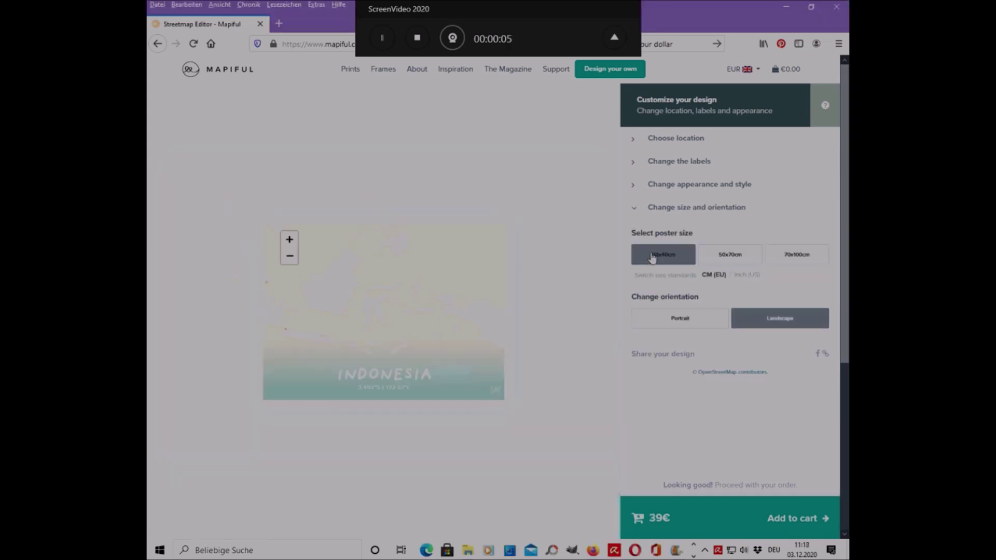
left_click(728, 257)
left_click(796, 256)
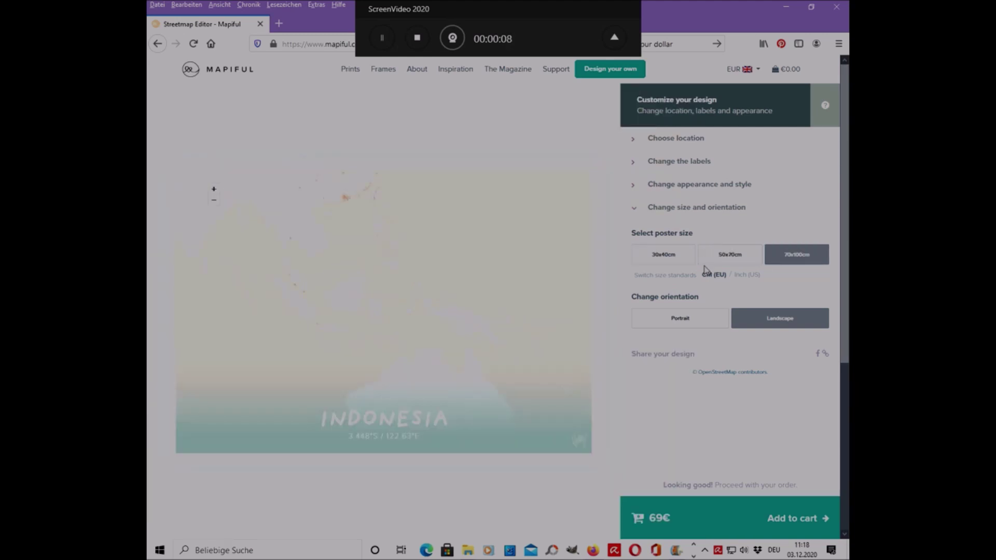
left_click(725, 263)
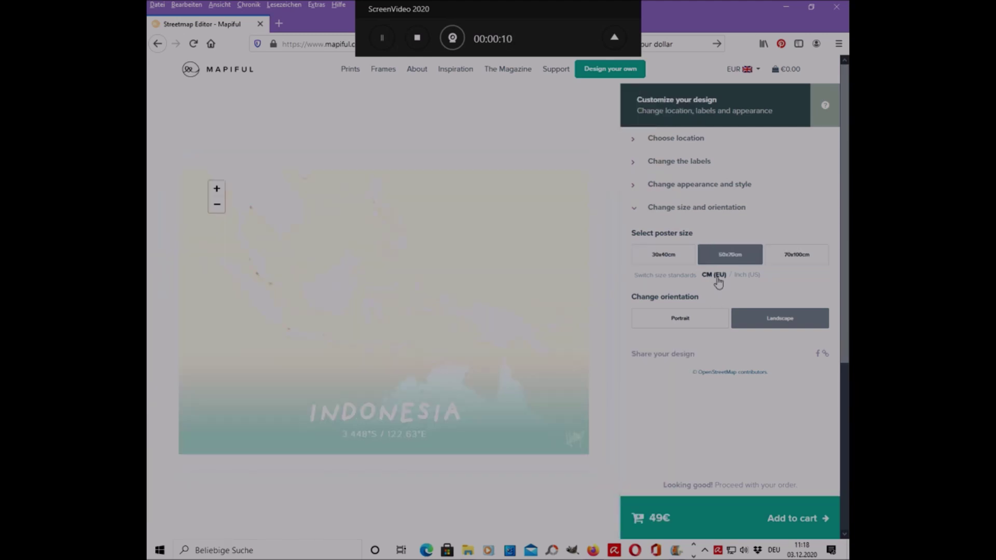
left_click(756, 275)
left_click(713, 324)
left_click(755, 323)
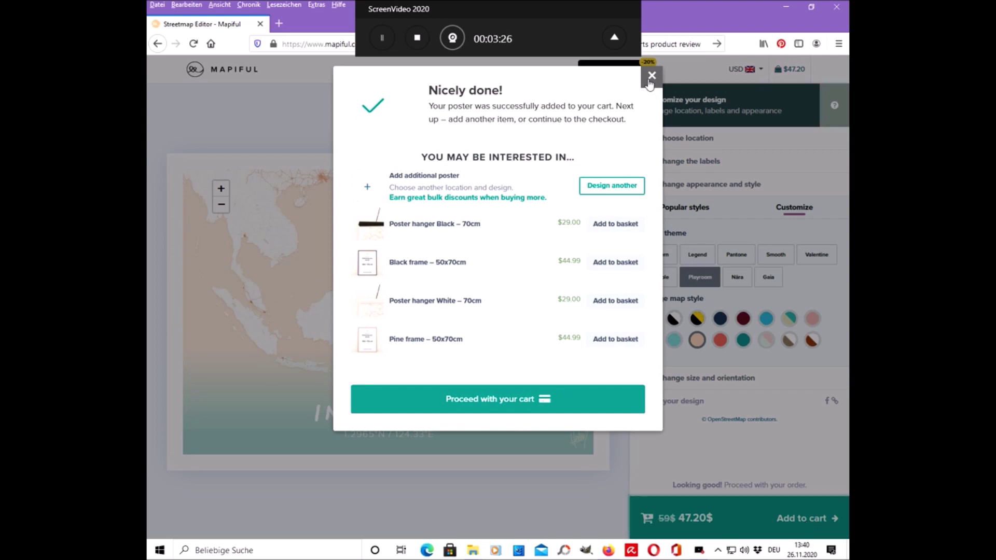
Close the Nicely done! added-to-cart confirmation popup
left_click(651, 76)
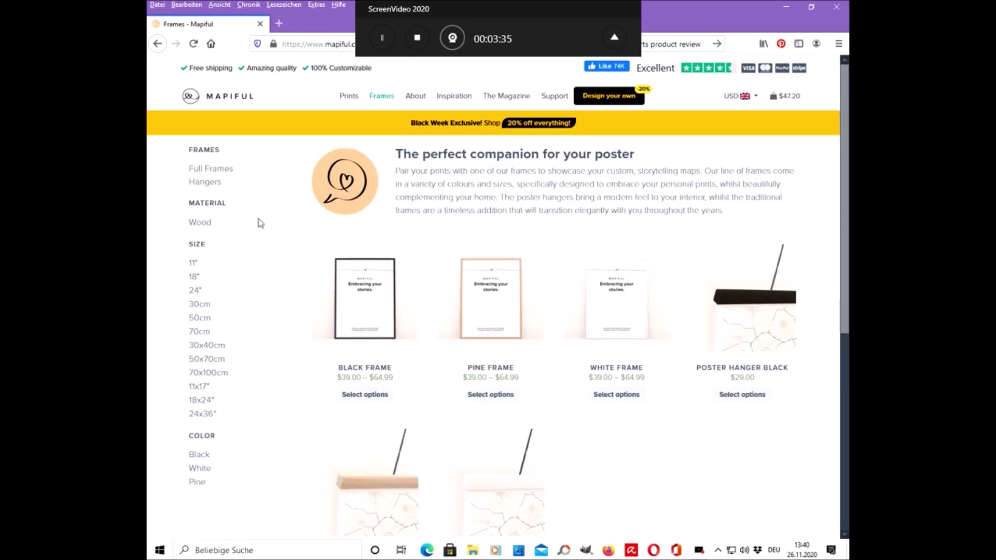
Open the Poster Hanger Pine product page and view its enlarged product photo
scroll(279, 384, "down", 2)
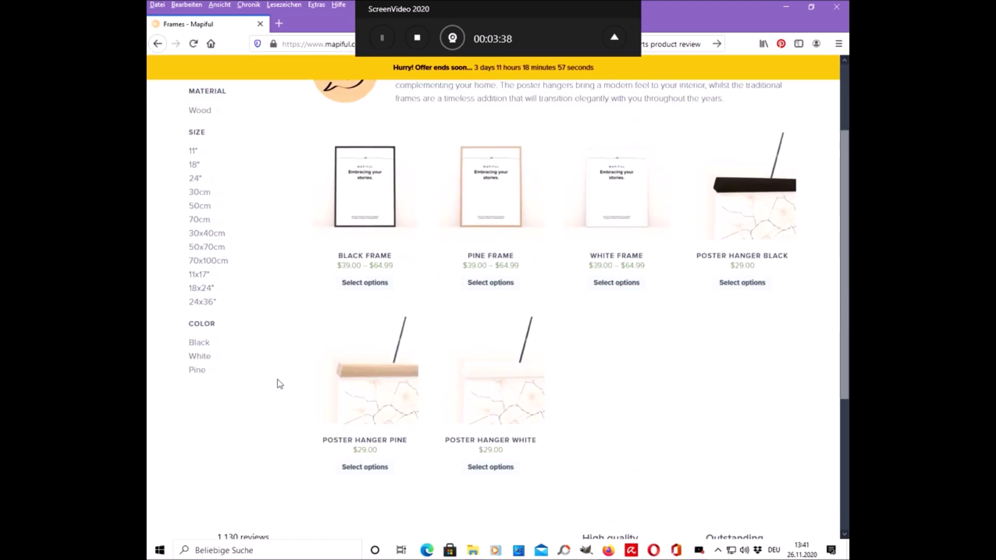
left_click(364, 467)
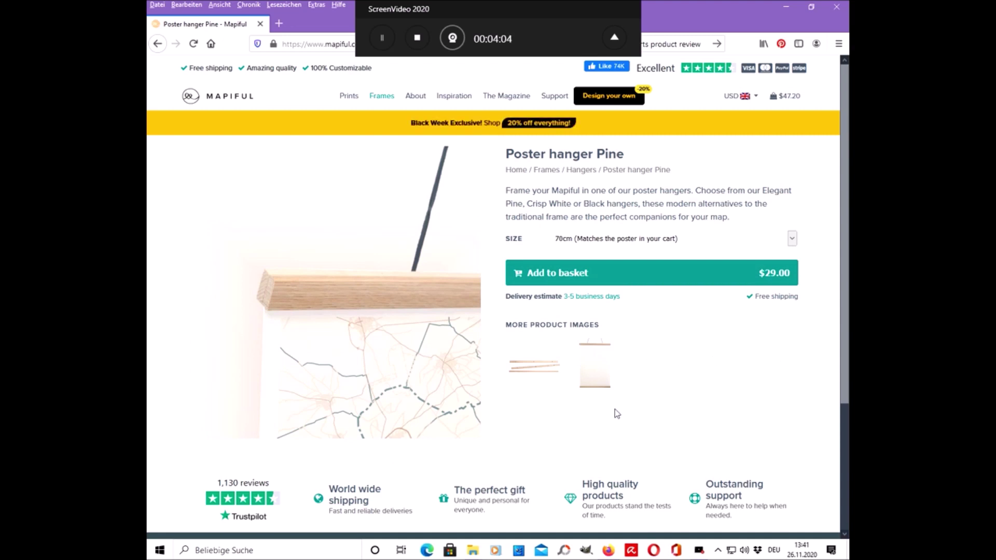
left_click(618, 394)
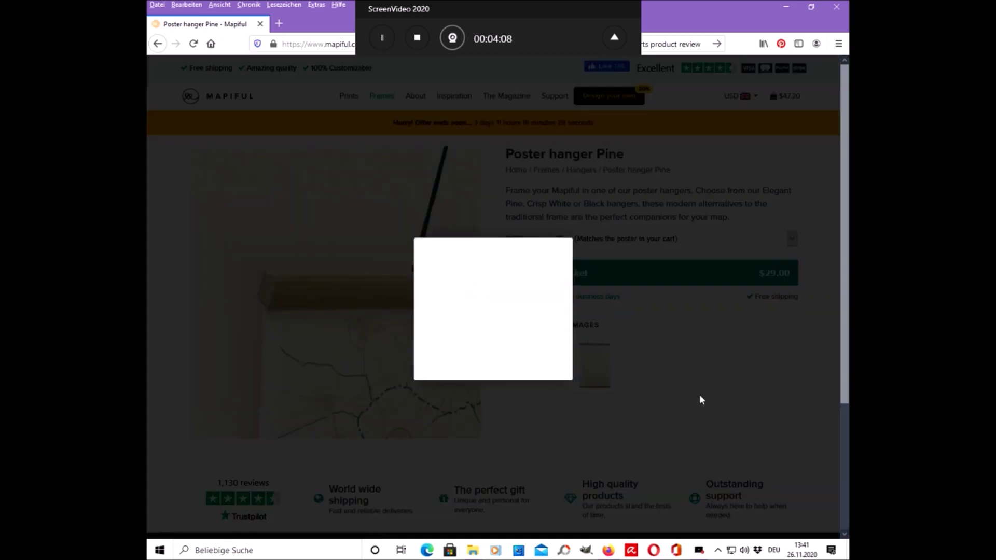
left_click(681, 108)
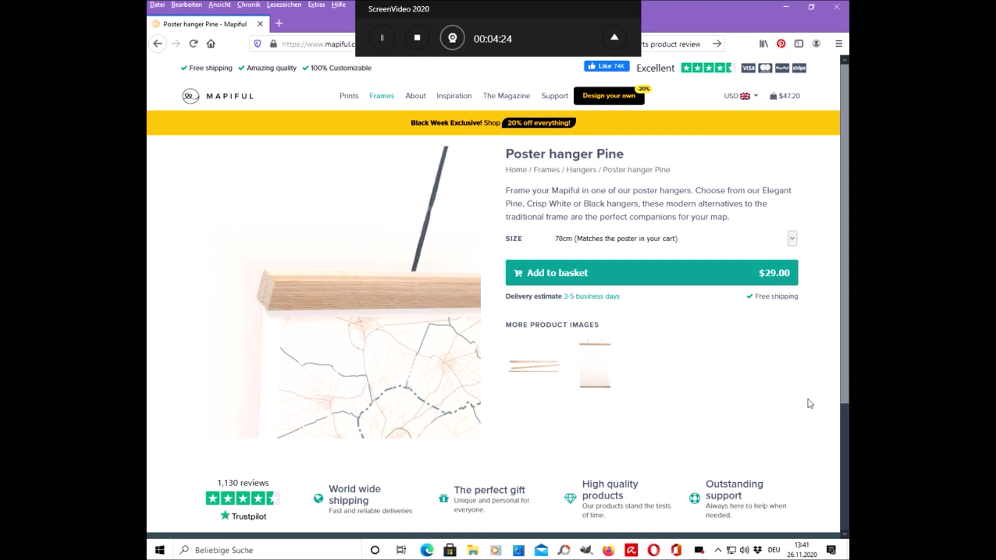
Open the Basket panel to review the 70×50cm Indonesia poster with its $11.80 discount
left_click(793, 96)
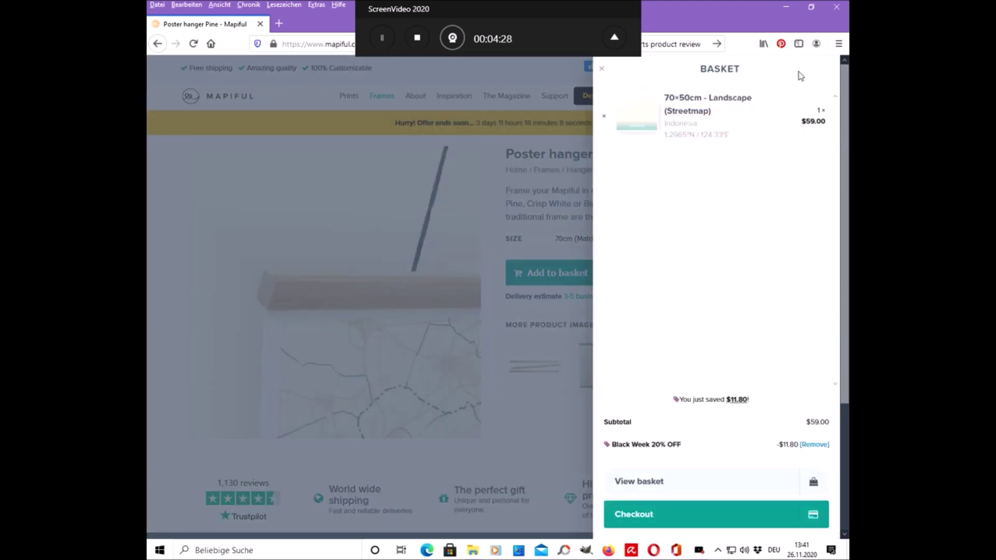